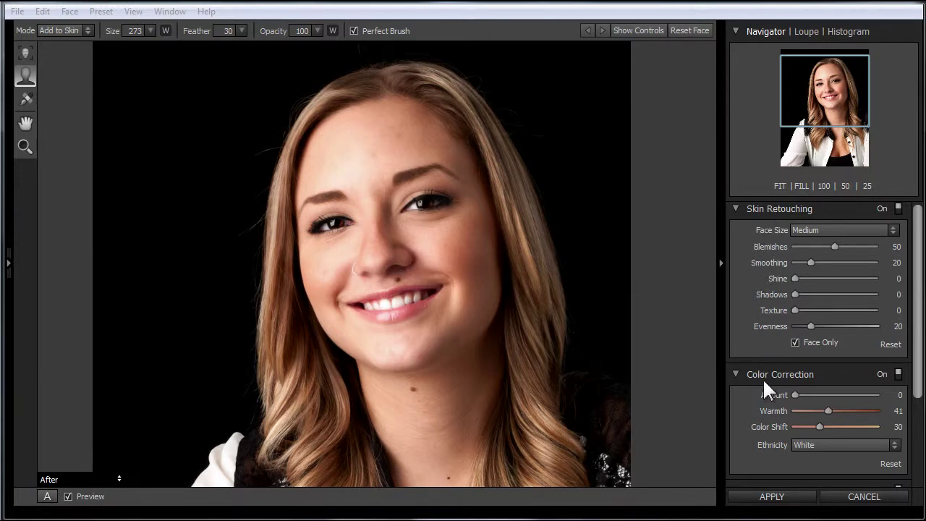
Step: Compare the face at 100% zoom with Skin Retouching switched off and on, and return to the Fill view
mouse_move(917, 337)
mouse_down()
mouse_move(918, 404)
mouse_move(909, 304)
mouse_up()
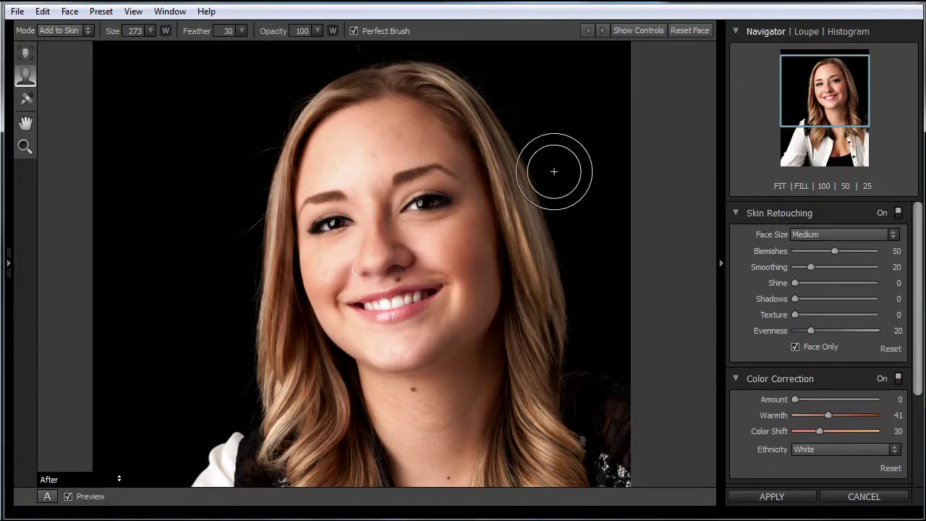
click(822, 186)
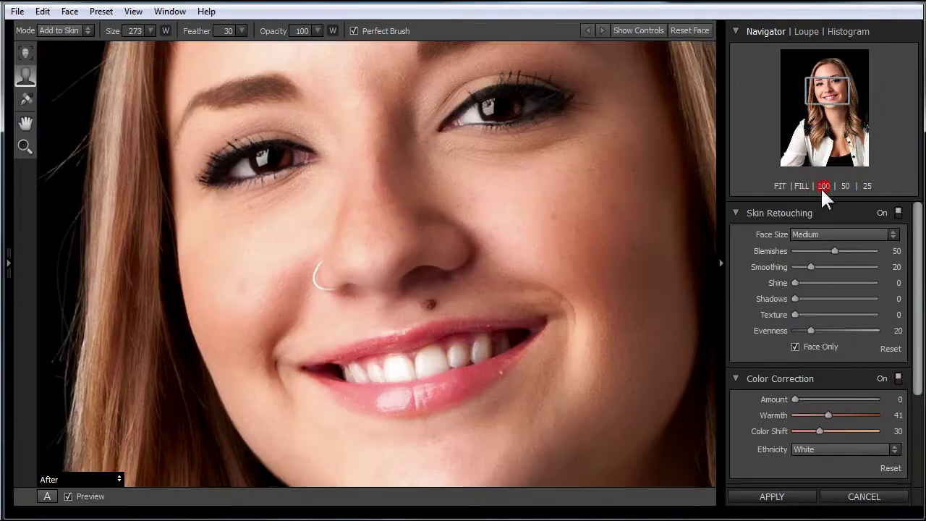
click(898, 215)
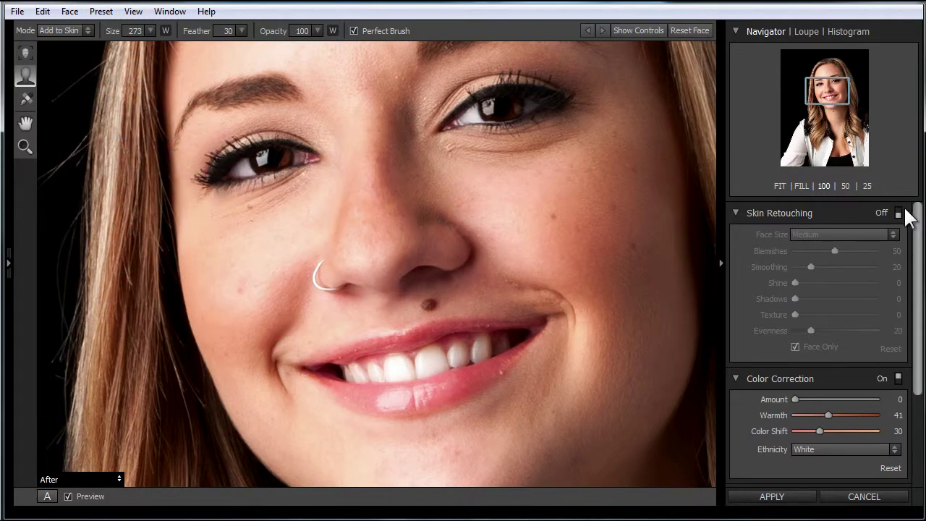
click(899, 213)
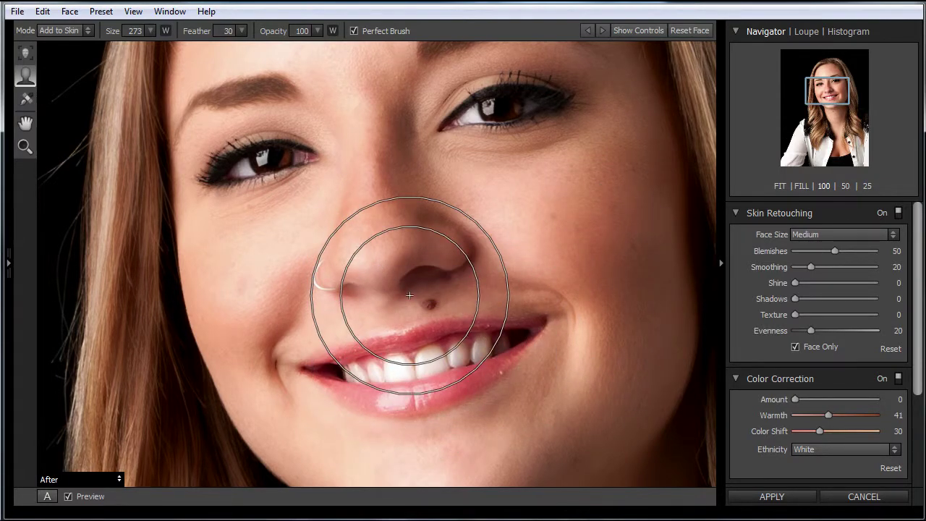
click(801, 185)
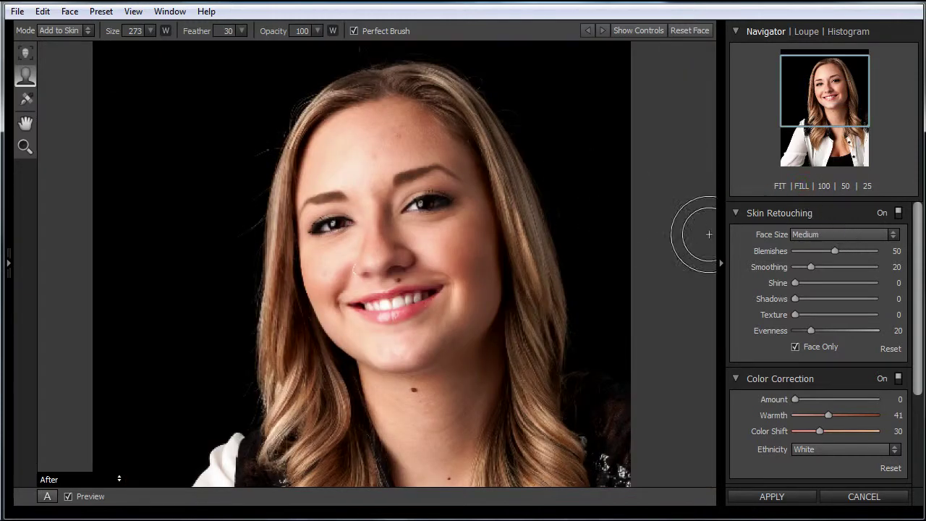
Step: Set the face brush mode to Not Skin and display the skin mask as Mask-Red
click(87, 31)
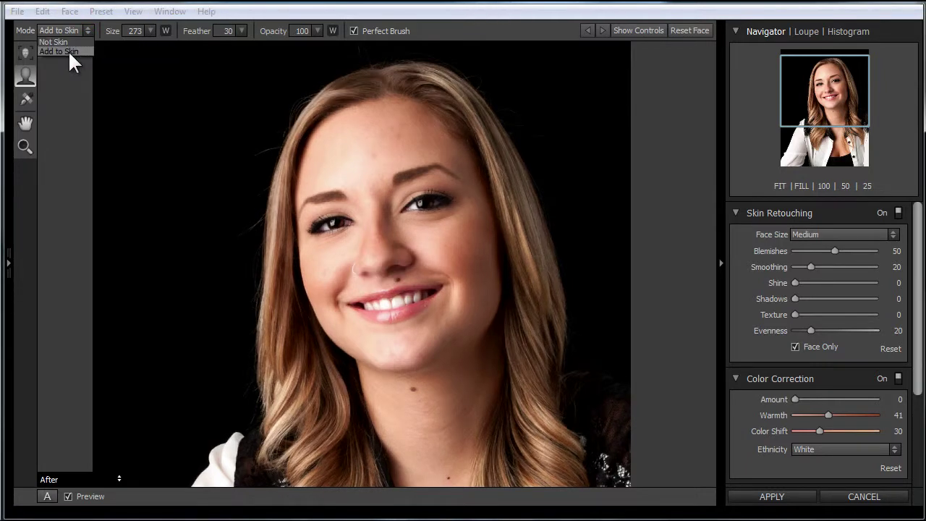
click(65, 42)
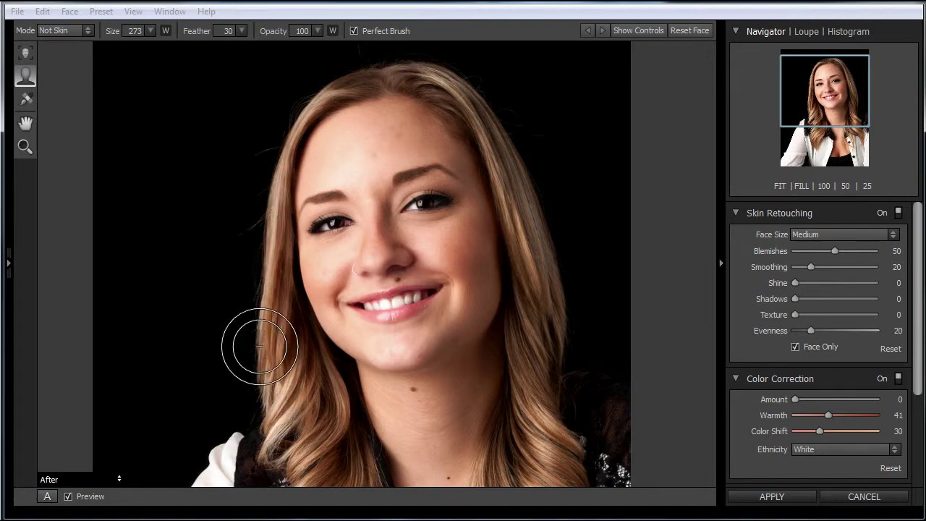
click(118, 481)
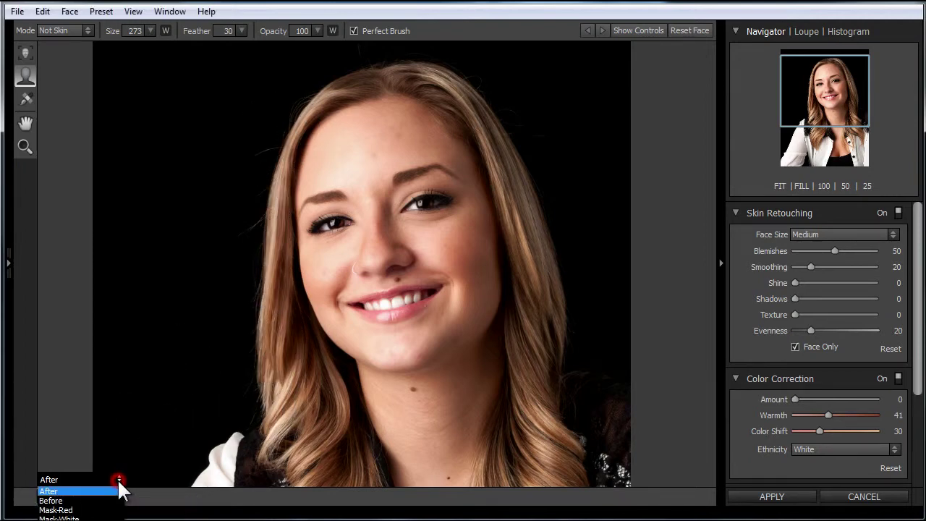
click(86, 510)
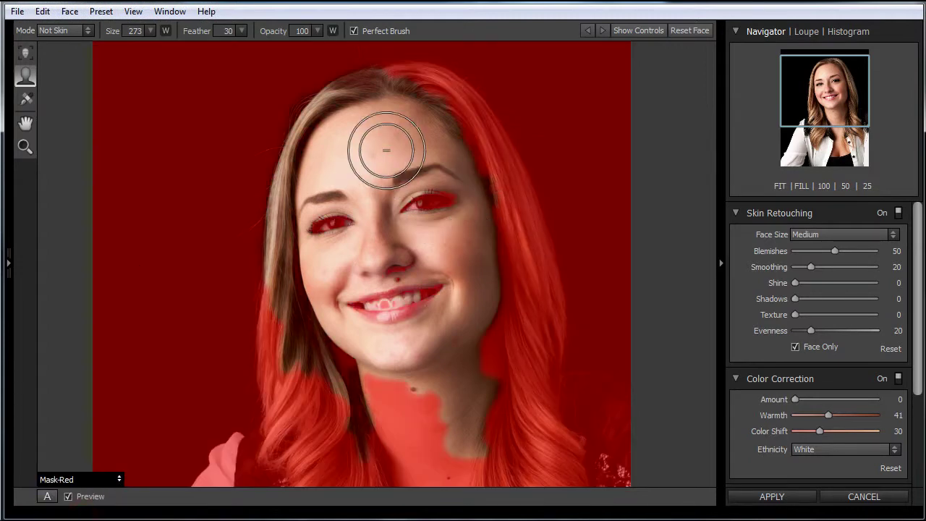
Step: Paint the masked-in hair along the forehead and beside the viewer's-left cheek out of the skin mask with a size 60 brush
mouse_move(251, 275)
mouse_down()
mouse_move(302, 319)
mouse_move(311, 318)
mouse_move(323, 272)
mouse_up()
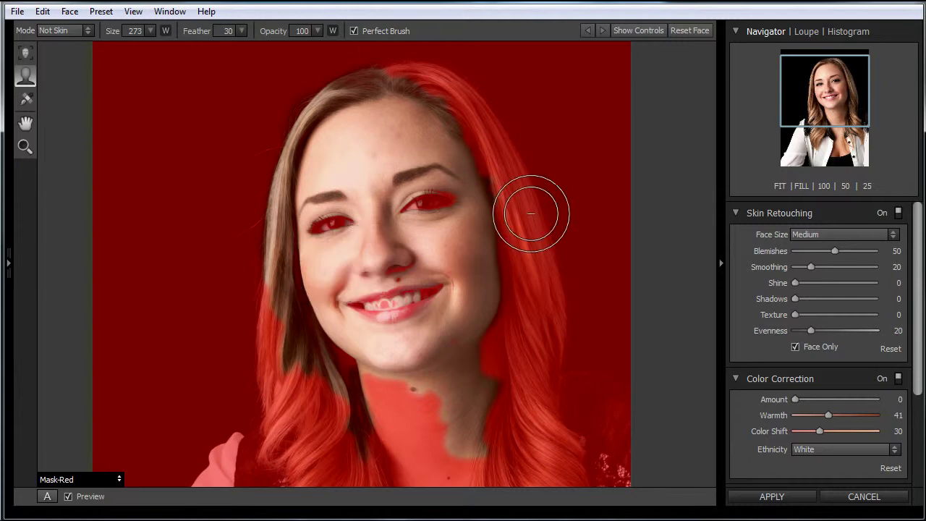
click(822, 186)
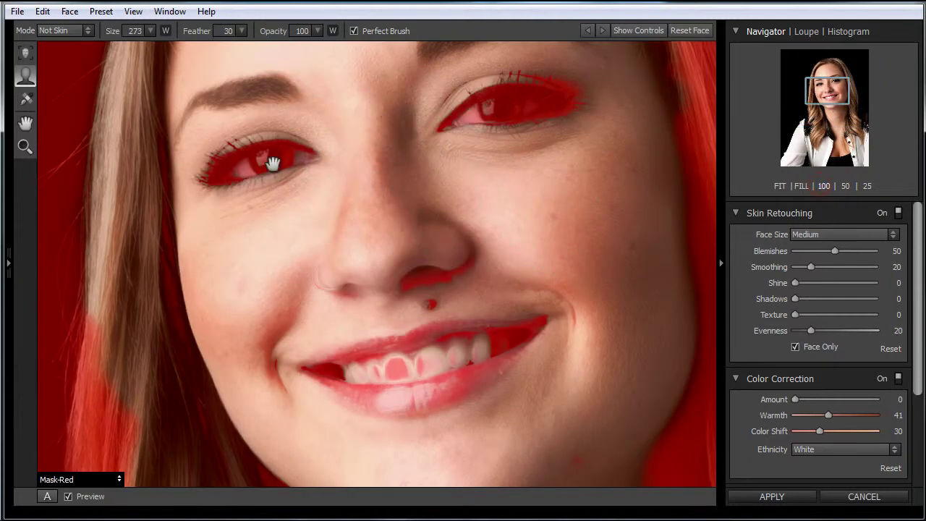
drag(275, 168, 383, 322)
drag(384, 218, 396, 377)
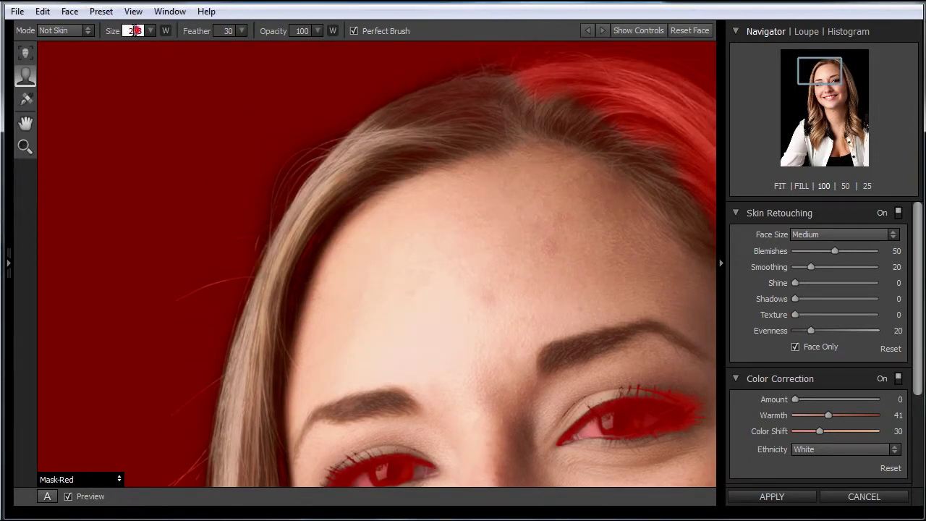
drag(115, 31, 98, 30)
key([)
mouse_move(498, 97)
mouse_down()
mouse_move(414, 118)
mouse_move(494, 114)
mouse_move(462, 128)
mouse_move(483, 124)
mouse_move(376, 150)
mouse_move(446, 119)
mouse_move(450, 103)
mouse_move(495, 88)
mouse_move(611, 128)
mouse_move(513, 110)
mouse_move(395, 144)
mouse_move(316, 196)
mouse_move(275, 270)
mouse_move(361, 120)
mouse_move(502, 82)
mouse_move(327, 189)
mouse_move(271, 251)
mouse_move(248, 327)
mouse_up()
key(space)
mouse_move(294, 275)
mouse_down()
mouse_move(317, 147)
mouse_move(268, 236)
mouse_move(240, 336)
mouse_move(324, 88)
mouse_move(235, 408)
mouse_move(277, 146)
mouse_move(283, 249)
mouse_up()
key(space)
drag(287, 194, 294, 46)
mouse_move(282, 149)
mouse_down()
mouse_move(279, 273)
mouse_move(275, 215)
mouse_move(260, 403)
mouse_move(253, 270)
mouse_move(252, 448)
mouse_move(273, 368)
mouse_move(286, 194)
mouse_move(278, 478)
mouse_move(255, 203)
mouse_move(250, 411)
mouse_up()
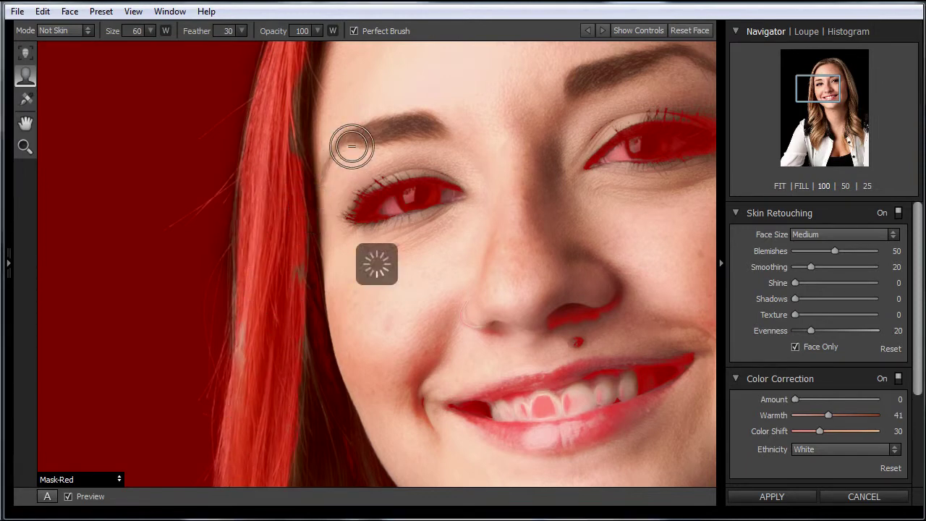
Step: Paint both eyebrows out of the skin mask with a size 25 brush and the teeth with a size 30 brush
key([)
key([)
key([)
key(bracketleft)
key(bracketleft)
key(bracketleft)
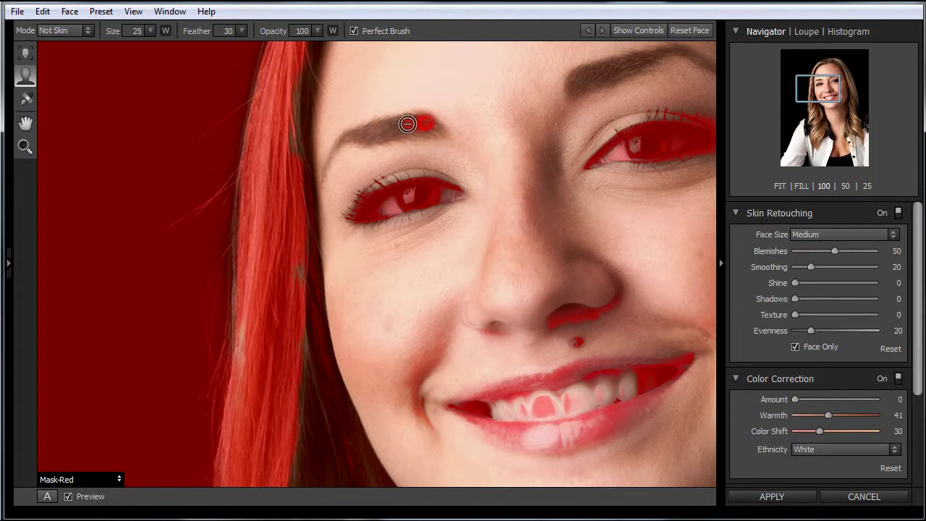
drag(407, 124, 377, 136)
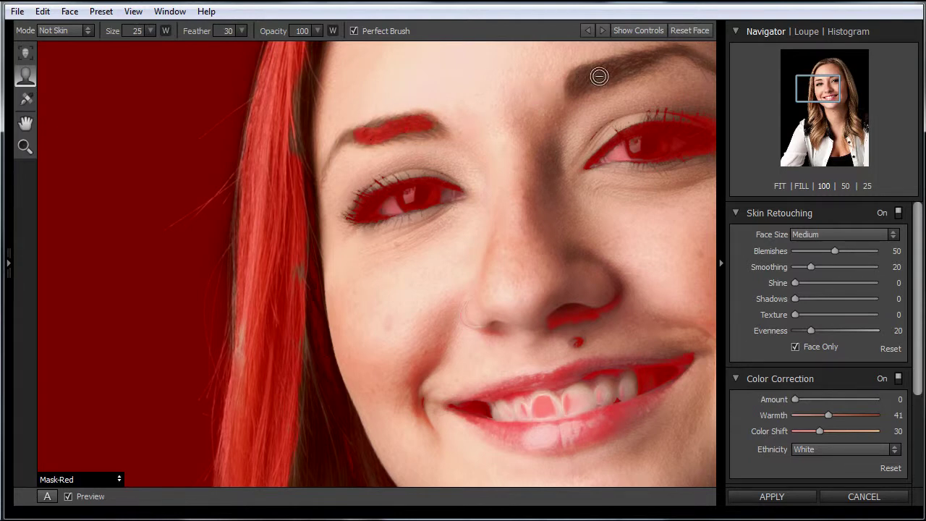
drag(599, 76, 556, 98)
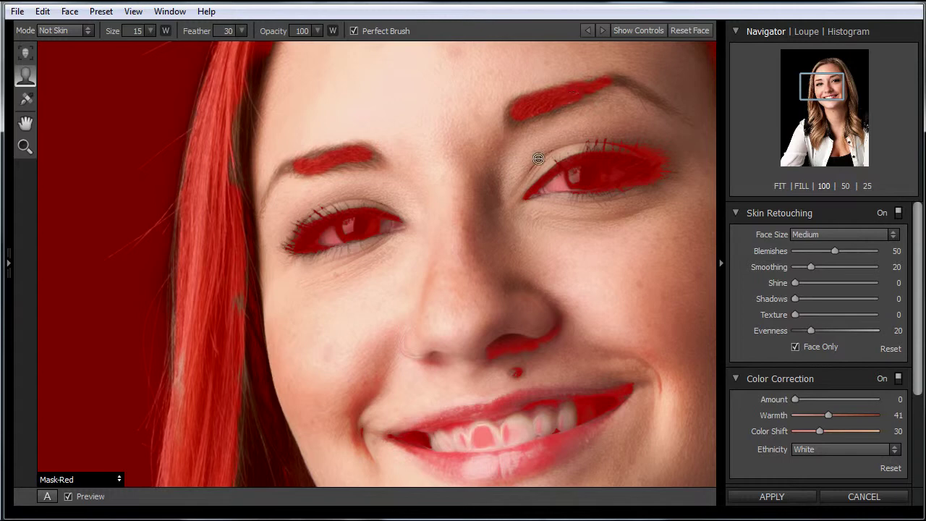
drag(587, 178, 590, 104)
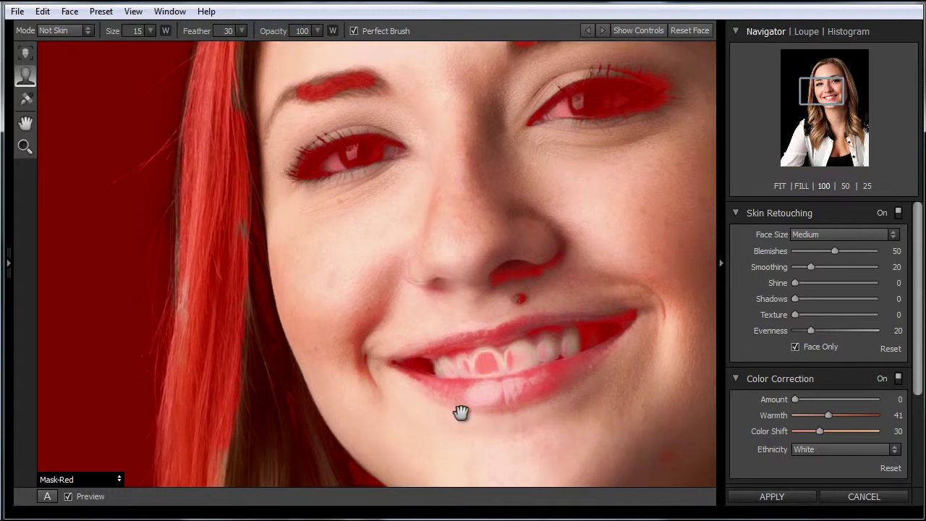
mouse_move(481, 356)
mouse_down()
mouse_move(503, 350)
mouse_move(450, 361)
mouse_move(582, 337)
mouse_move(534, 359)
mouse_move(437, 369)
mouse_move(571, 346)
mouse_move(503, 358)
mouse_move(533, 369)
mouse_move(583, 344)
mouse_up()
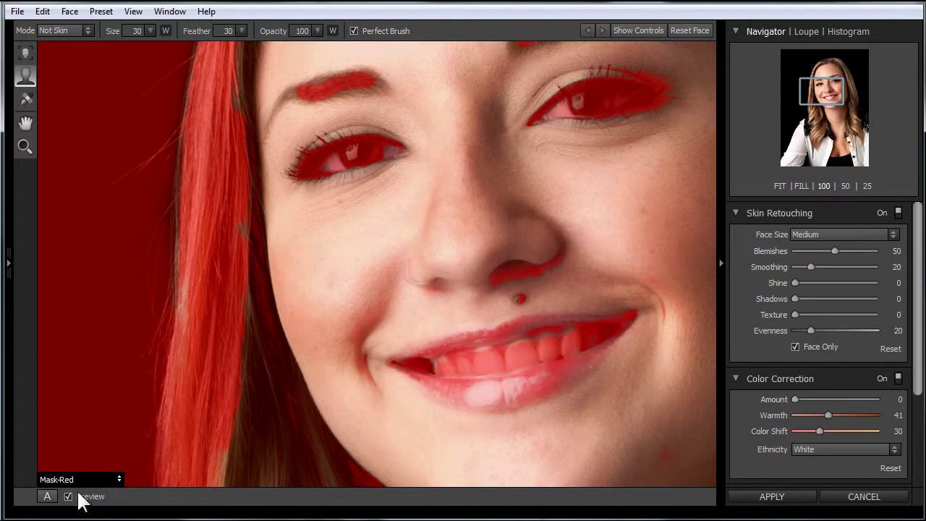
Step: Return to the After view and compare the face with Skin Retouching switched off and on
click(118, 479)
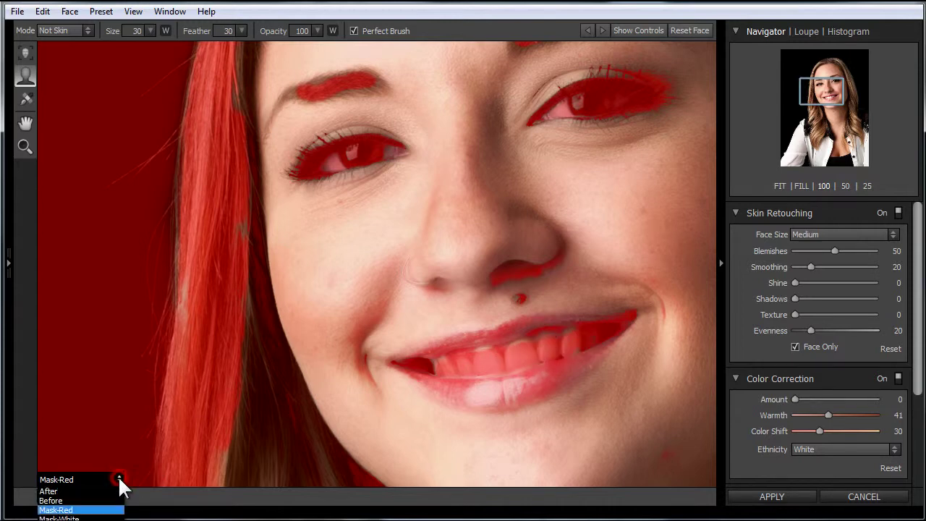
click(57, 489)
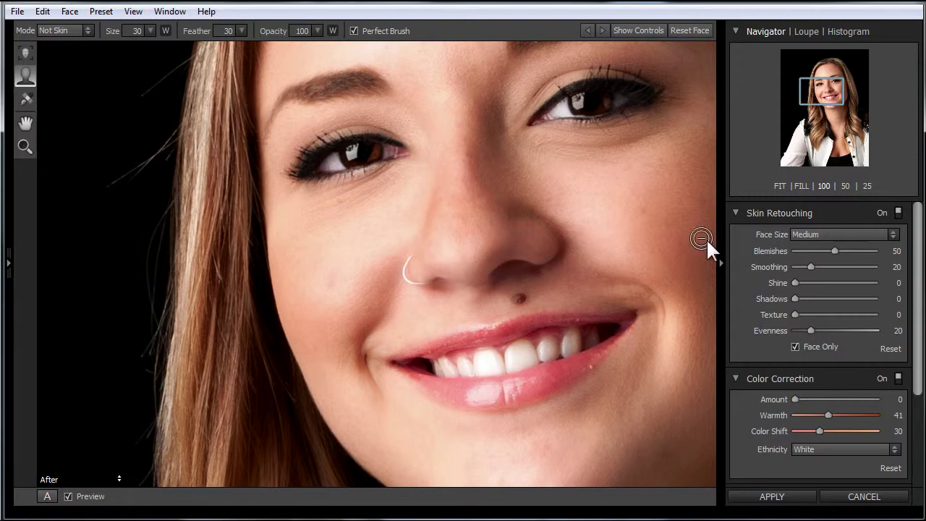
click(898, 213)
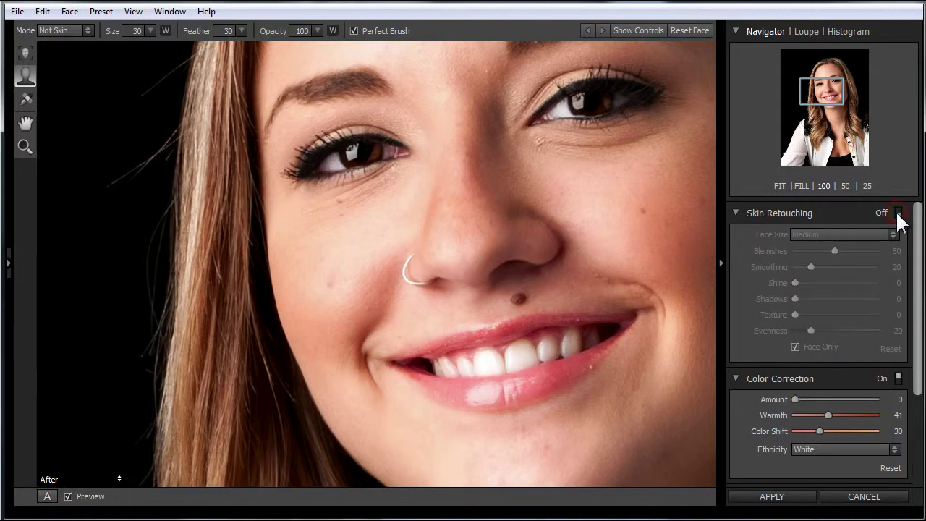
click(898, 213)
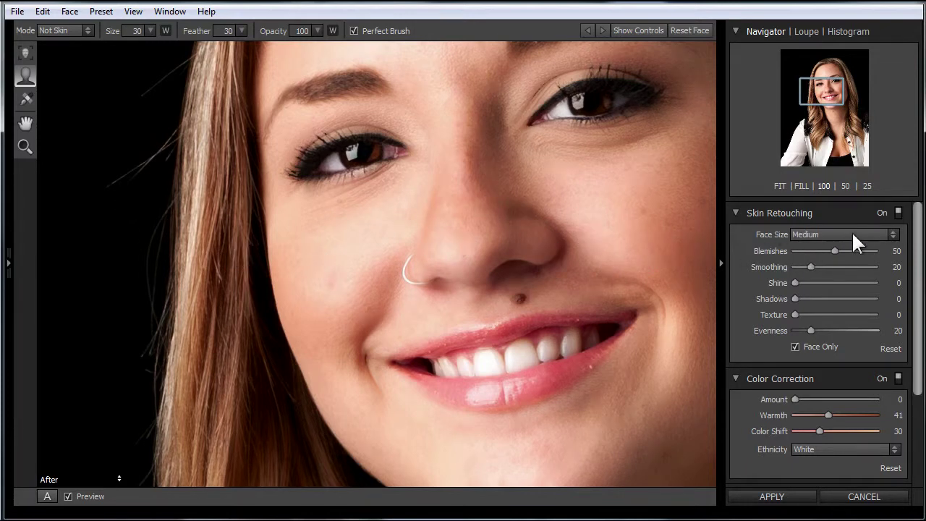
Step: Remove the red blemishes on the upper forehead with the Retouch Brush at size 40
drag(473, 196, 371, 389)
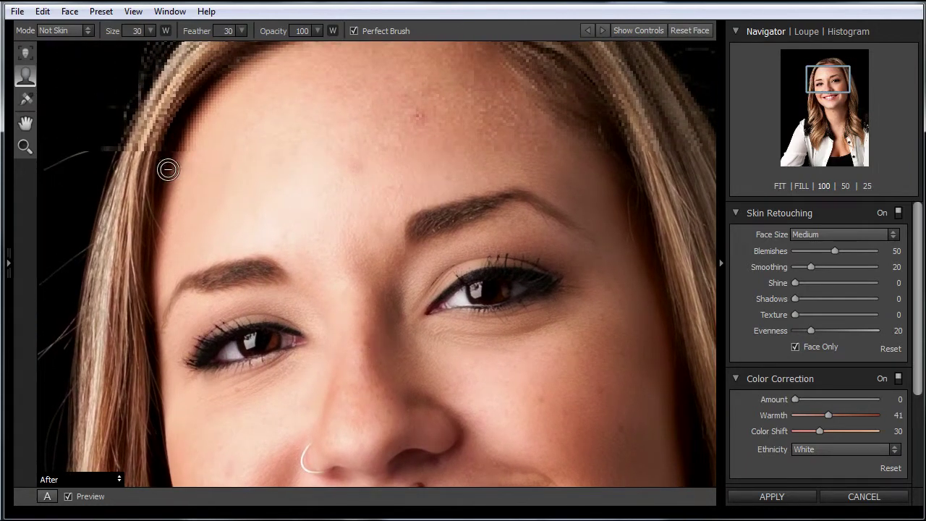
click(25, 99)
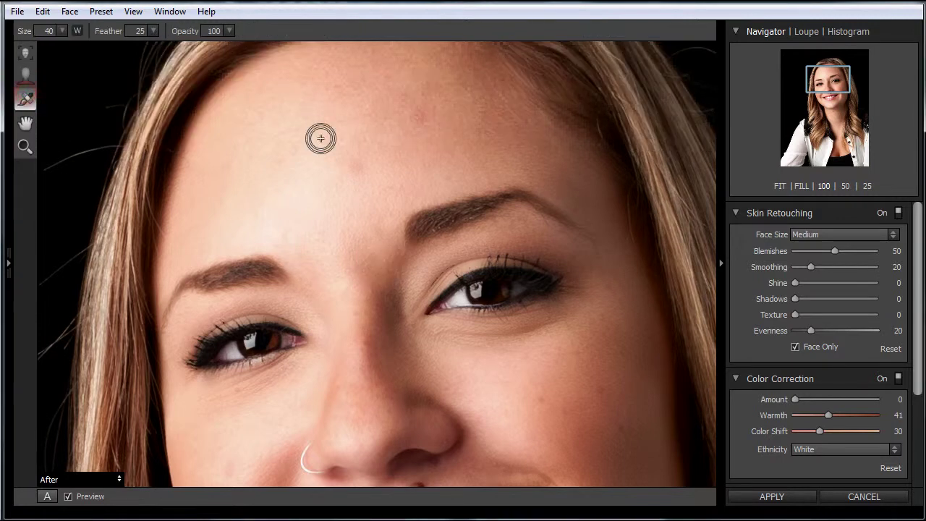
drag(415, 121, 410, 108)
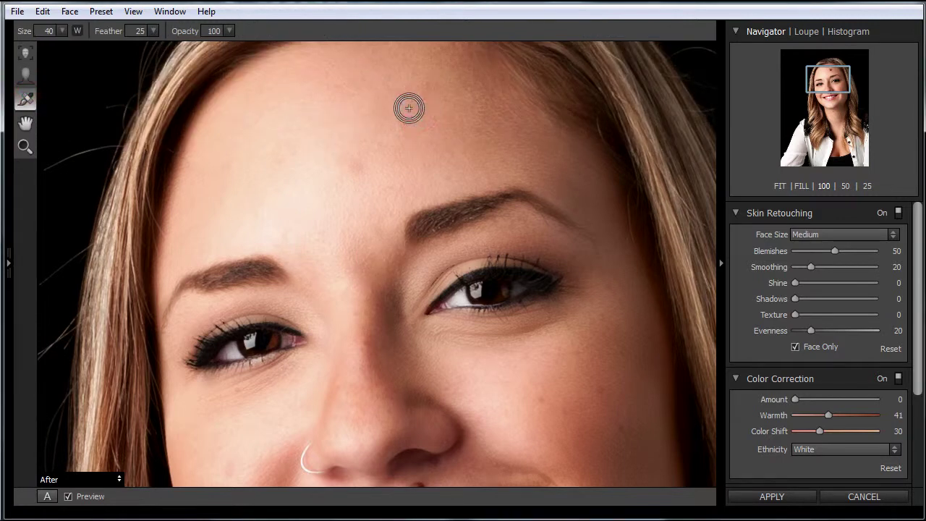
click(390, 82)
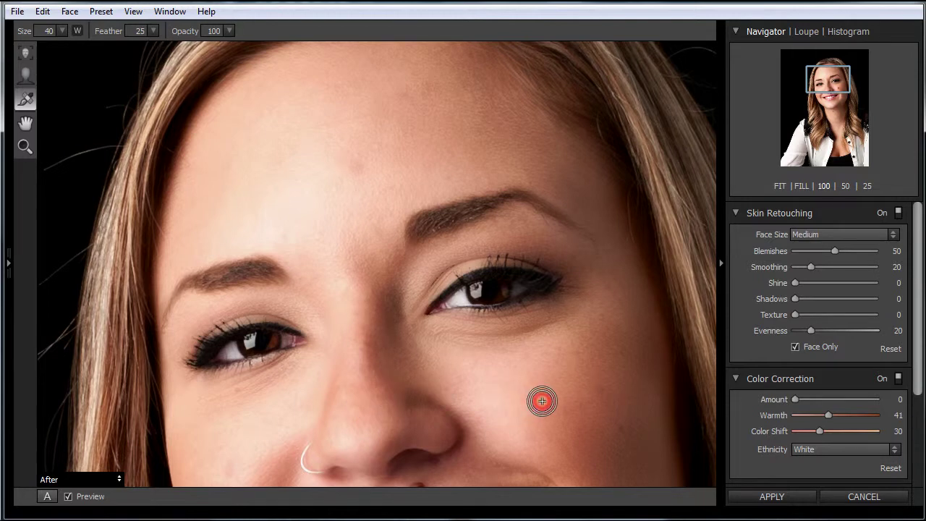
Step: Retouch the small blemishes on both cheeks with the size 40 Retouch Brush
click(599, 388)
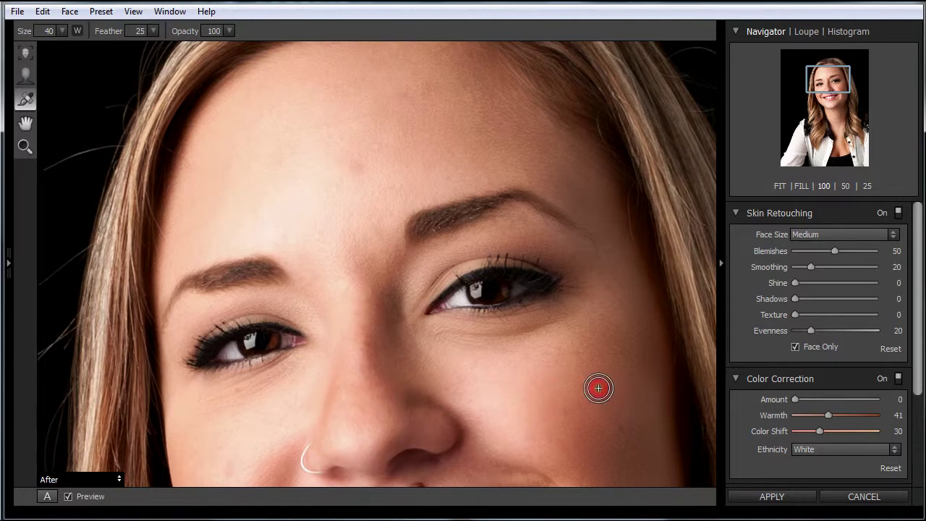
click(622, 429)
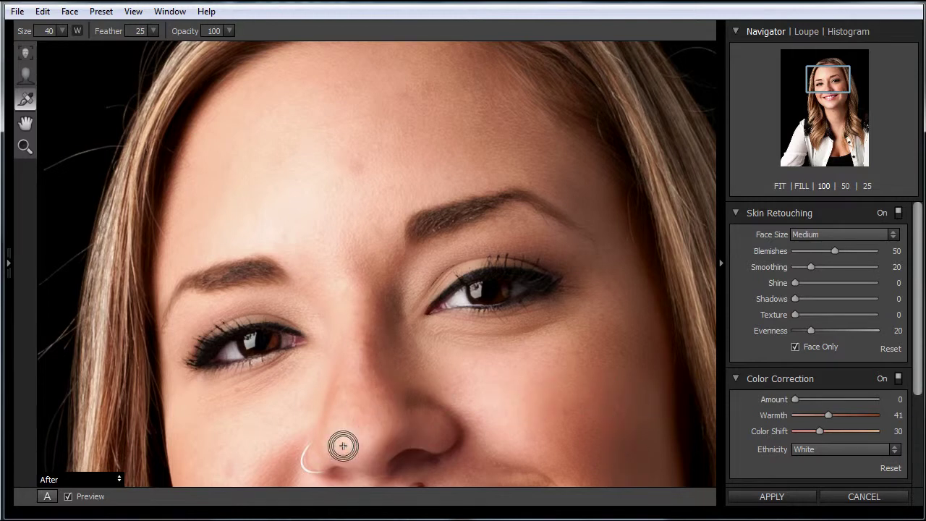
key(space)
drag(443, 418, 453, 263)
drag(228, 407, 262, 333)
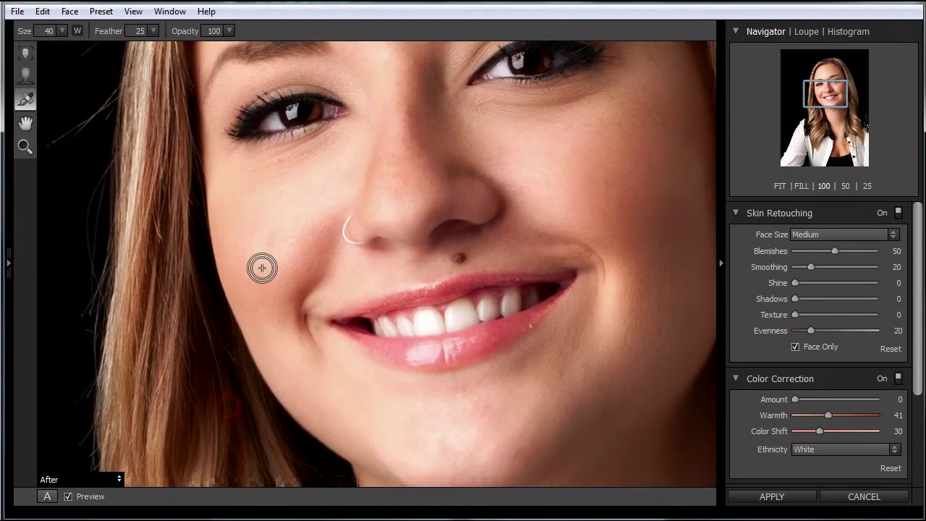
click(269, 243)
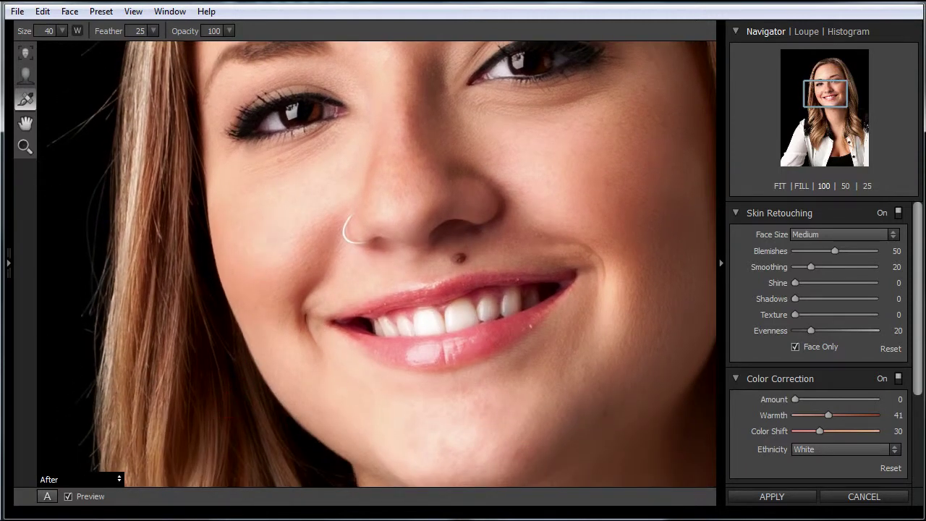
Step: Remove the mole on the neck below the chin and retouch its residual spot, keeping the mole above the lip
key(space)
mouse_move(546, 357)
mouse_down()
mouse_move(548, 299)
mouse_move(529, 337)
mouse_move(546, 144)
mouse_up()
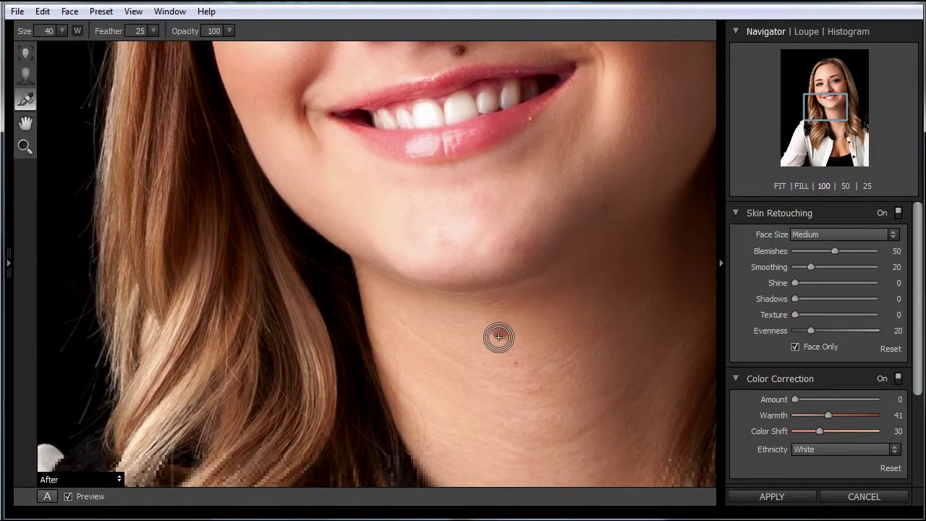
scroll(451, 285, up, 3)
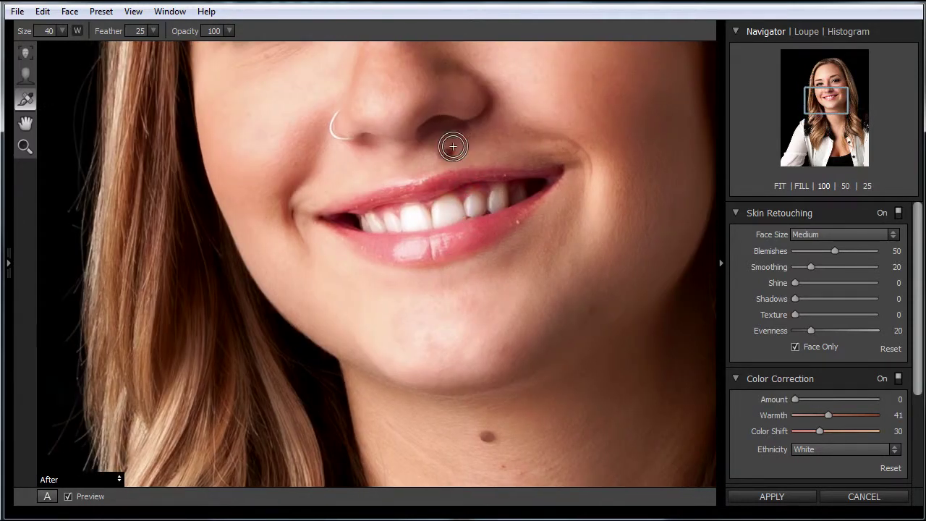
click(487, 439)
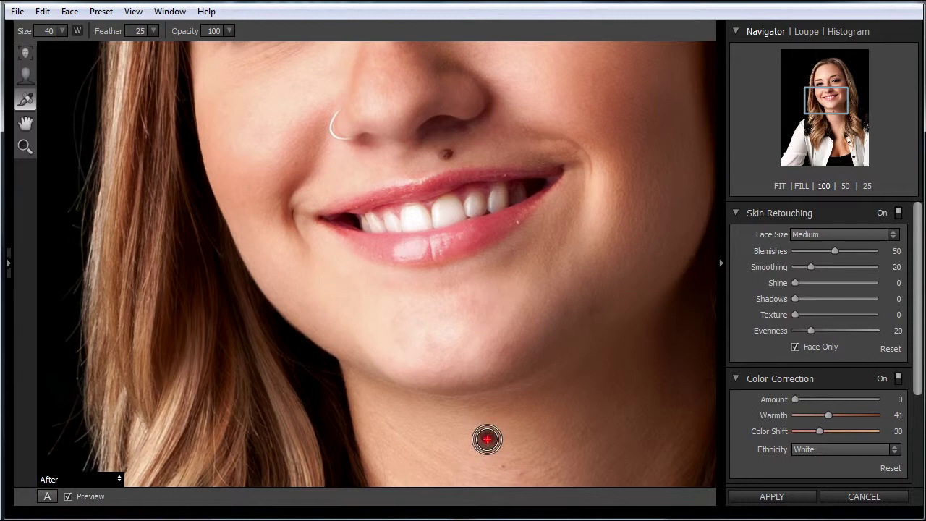
drag(482, 456, 463, 413)
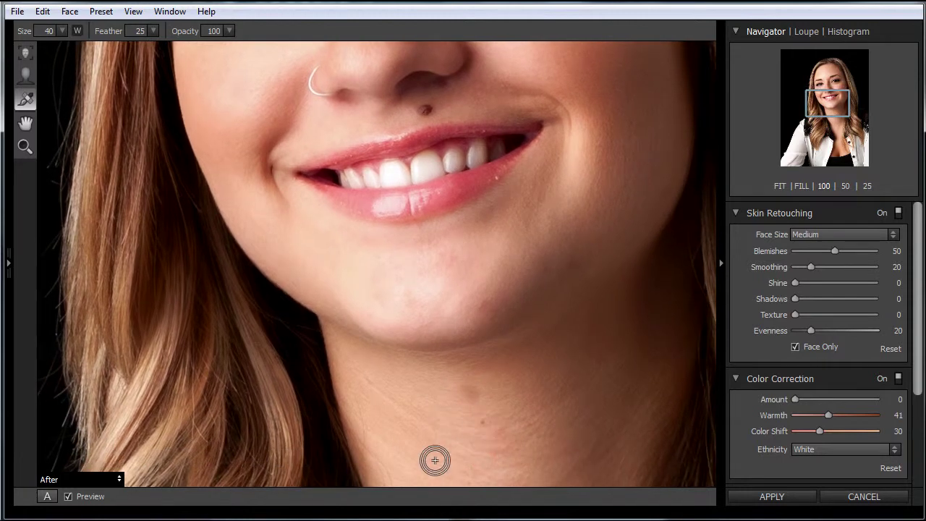
click(470, 395)
click(471, 388)
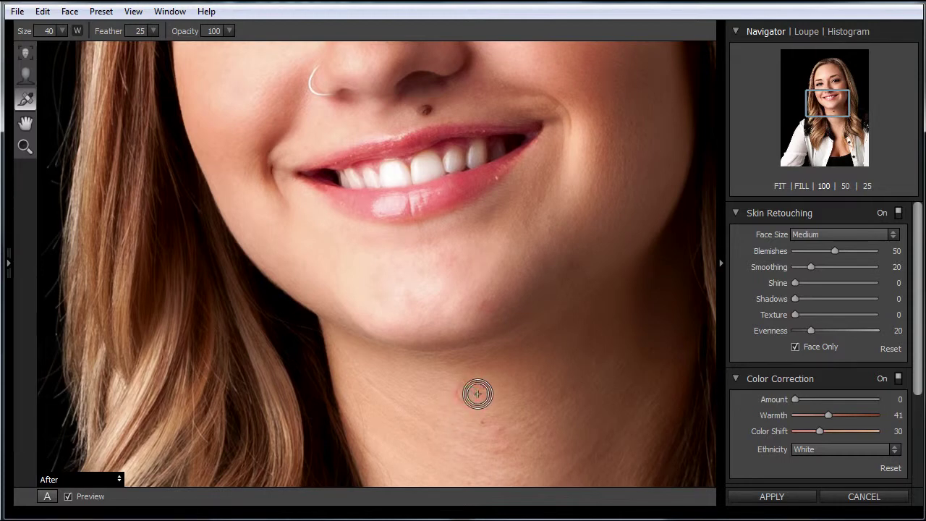
Step: Retouch the remaining small spots on the middle of the neck below the chin with the size 40 Retouch Brush
drag(471, 414, 463, 383)
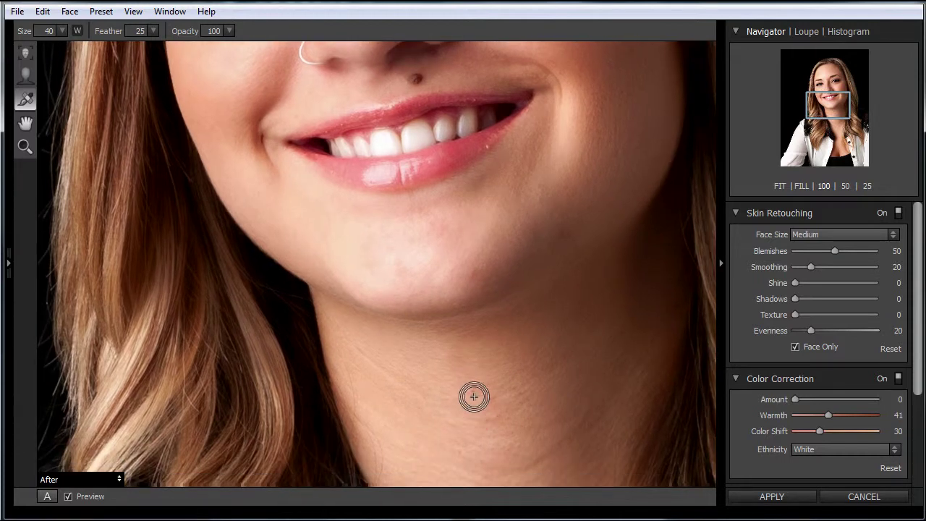
click(474, 393)
click(494, 399)
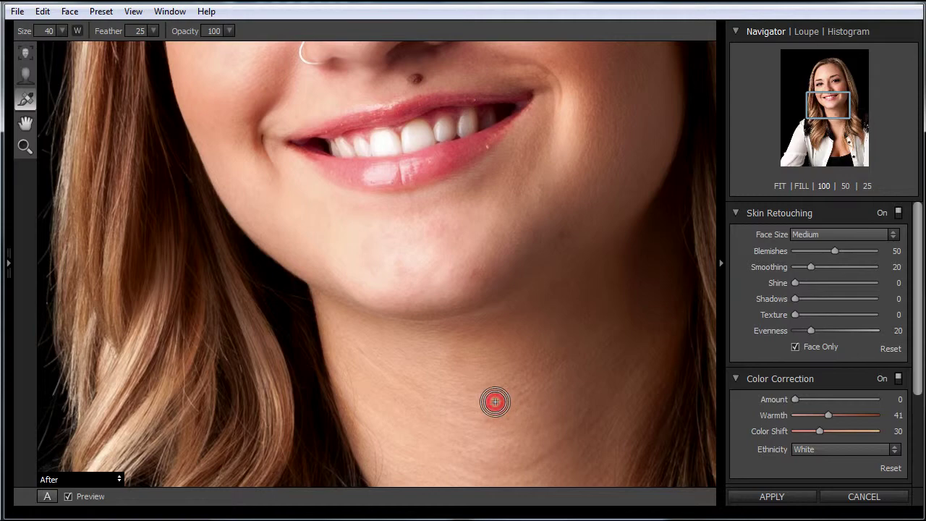
click(496, 425)
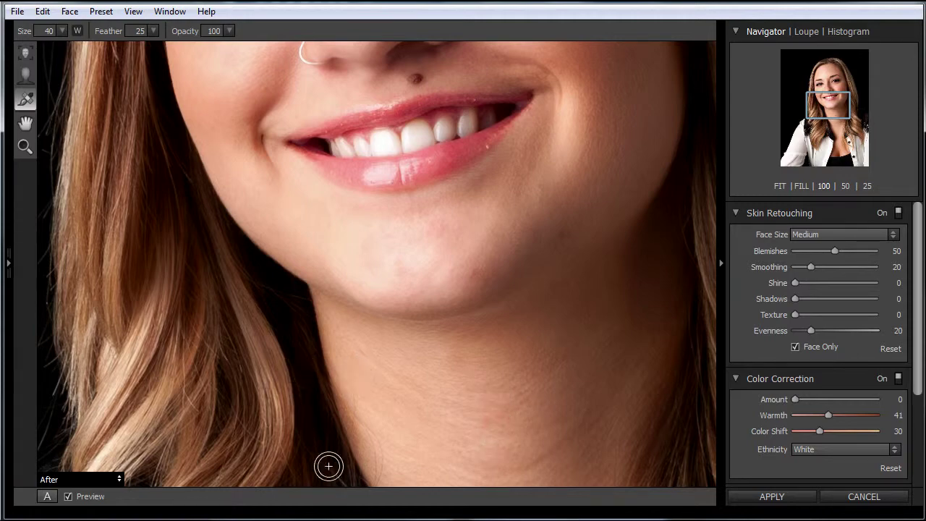
Step: Look over the retouched face up close from mouth to eyes, and view the portrait at the Fill zoom level
drag(447, 243, 441, 407)
mouse_move(446, 238)
mouse_down()
mouse_move(398, 361)
mouse_move(397, 392)
mouse_move(453, 391)
mouse_move(453, 510)
mouse_move(403, 407)
mouse_move(459, 343)
mouse_move(450, 348)
mouse_up()
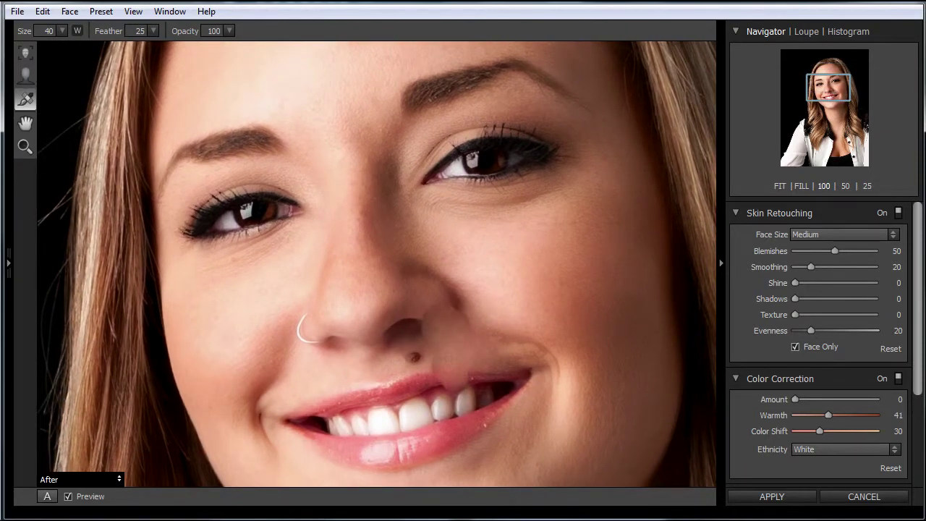
key(ctrl+z)
drag(504, 283, 506, 244)
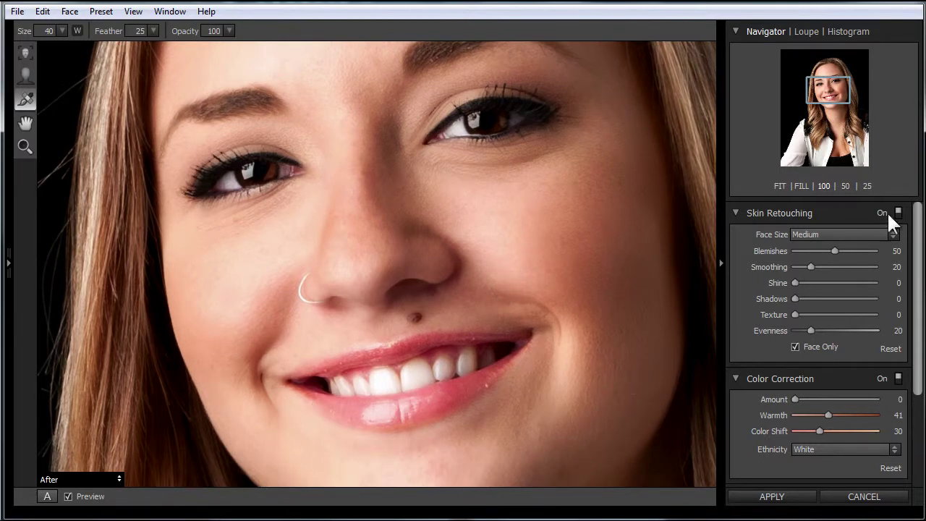
click(803, 187)
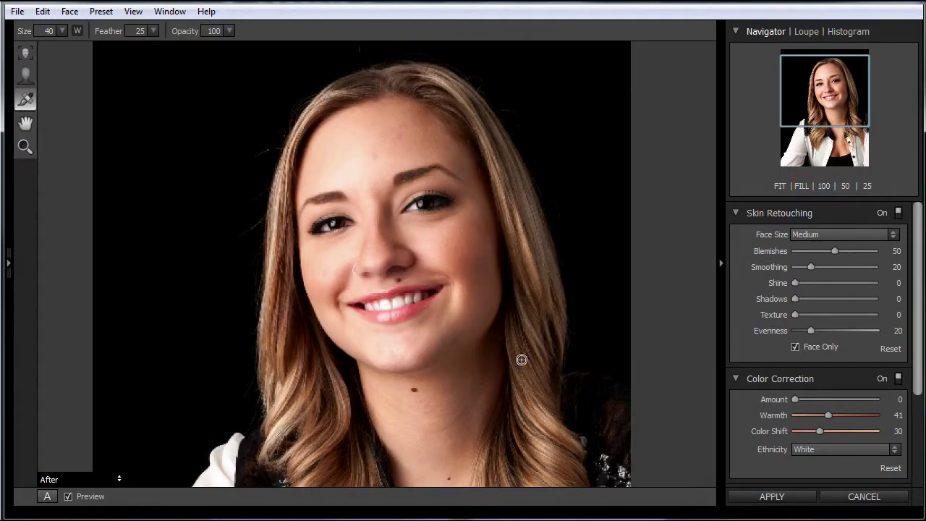